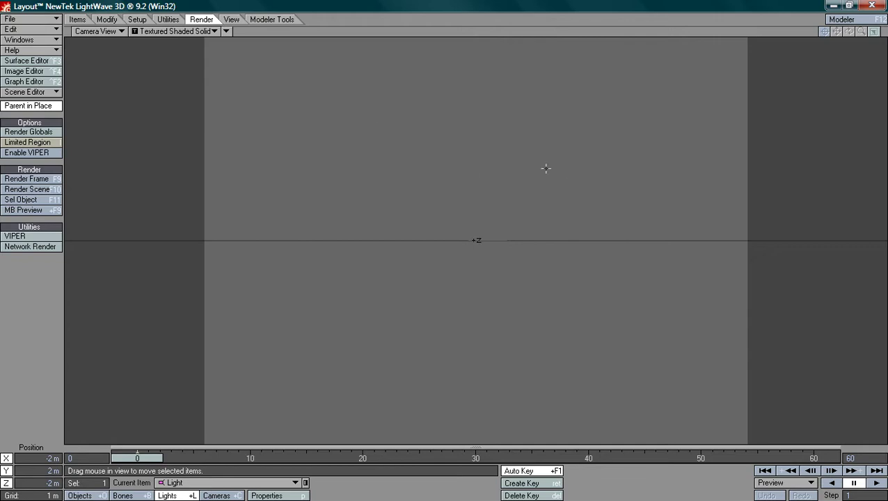
Load the recent scene Martian surface.lws, choosing No to All for missing plug-ins and files
{"action": "left_click", "coordinate": [33, 20]}
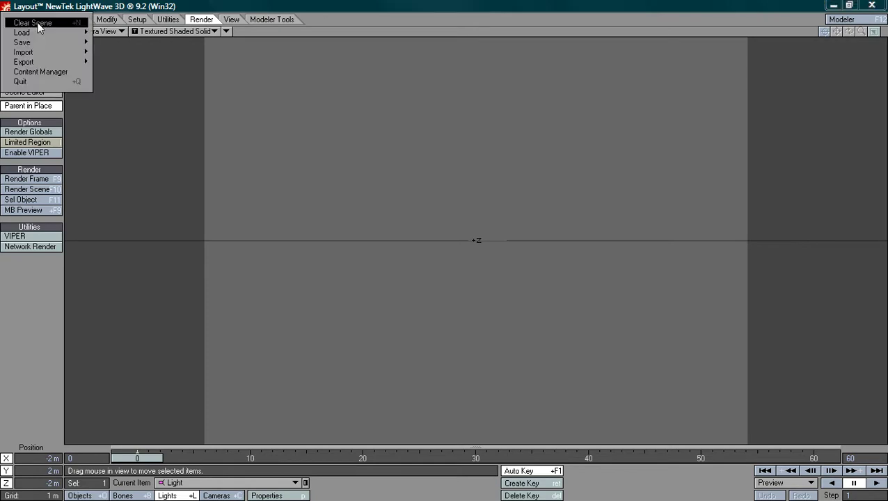
{"action": "mouse_move", "coordinate": [32, 34]}
{"action": "mouse_move", "coordinate": [139, 37]}
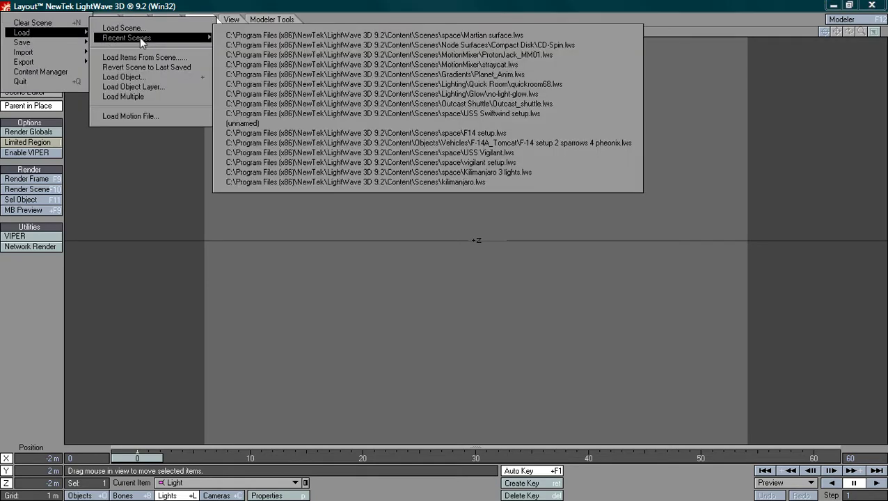
{"action": "left_click", "coordinate": [299, 34]}
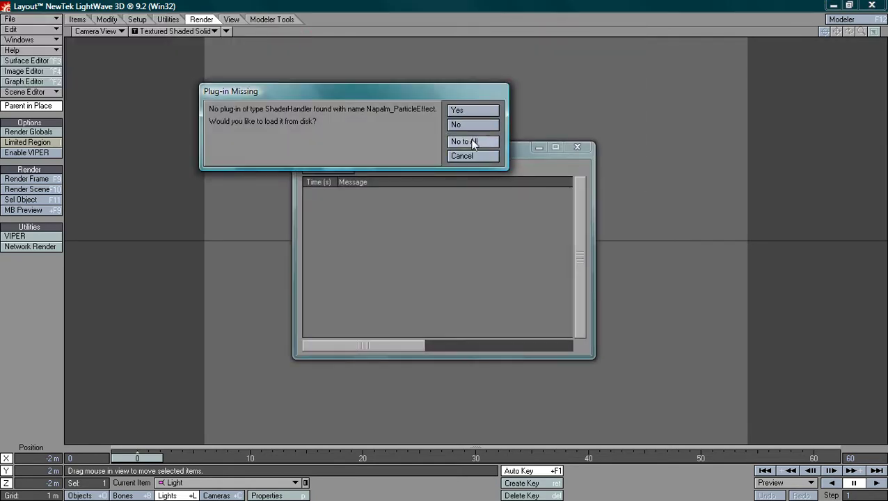
{"action": "left_click", "coordinate": [473, 143]}
{"action": "left_click", "coordinate": [475, 142]}
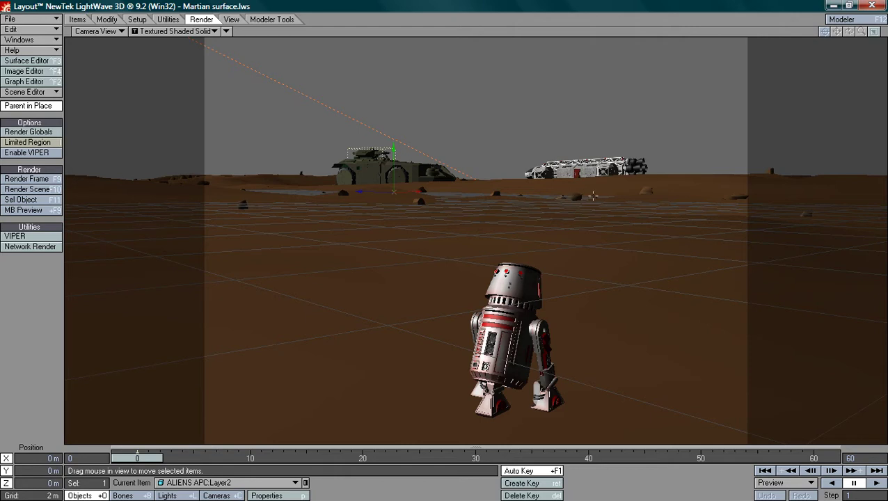
From Camera Properties, set the Render Globals Classic Camera Antialiasing to Classic, Medium
{"action": "left_click", "coordinate": [216, 495]}
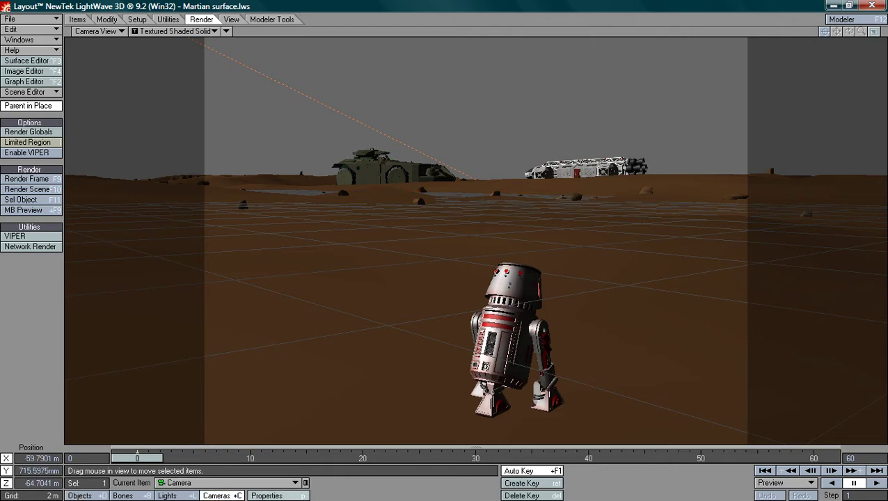
{"action": "left_click", "coordinate": [266, 496]}
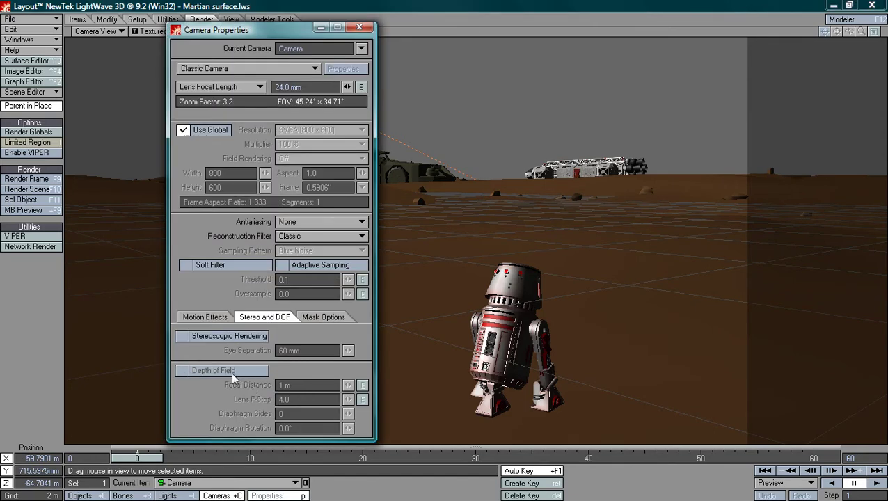
{"action": "left_click_drag", "start_coordinate": [261, 35], "coordinate": [302, 26]}
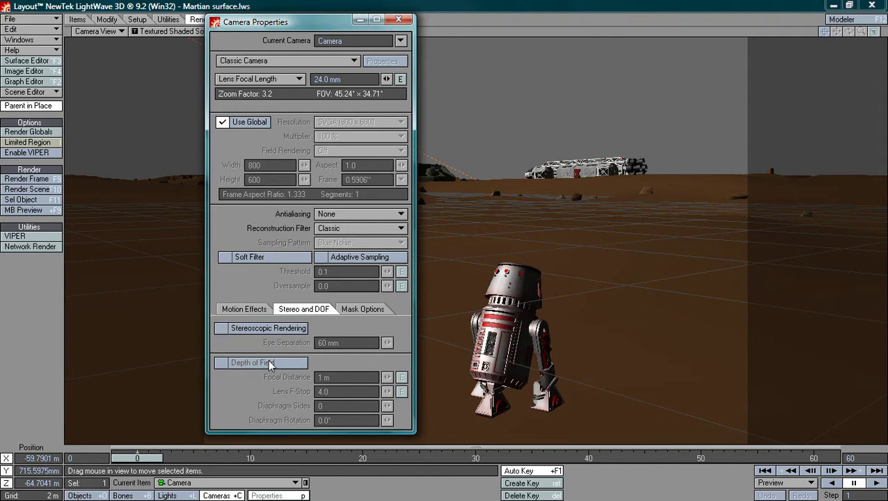
{"action": "left_click", "coordinate": [35, 132]}
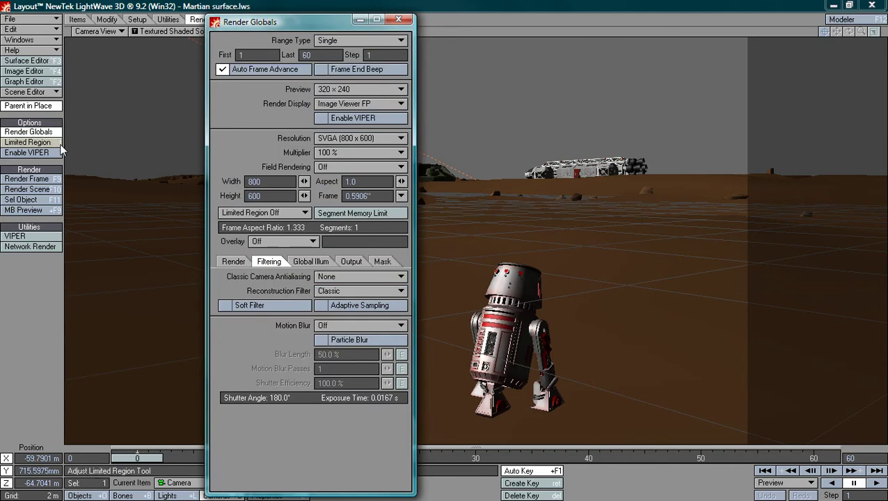
{"action": "left_click", "coordinate": [346, 276]}
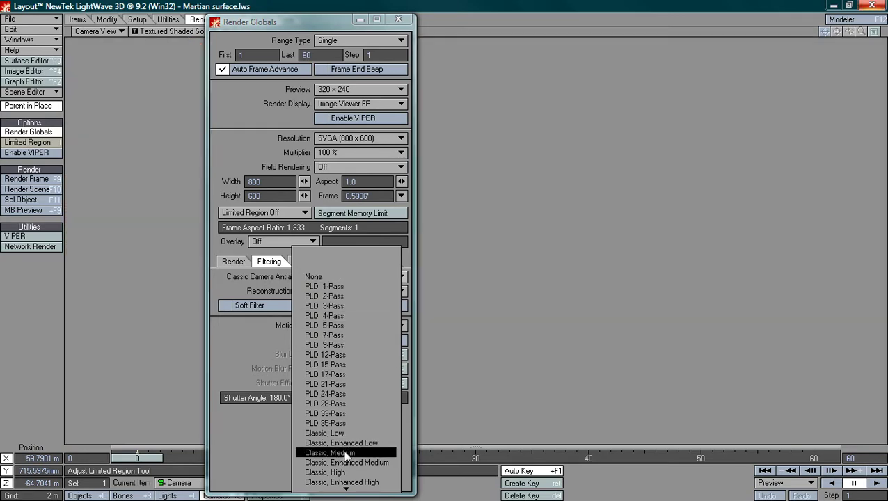
{"action": "left_click", "coordinate": [346, 453]}
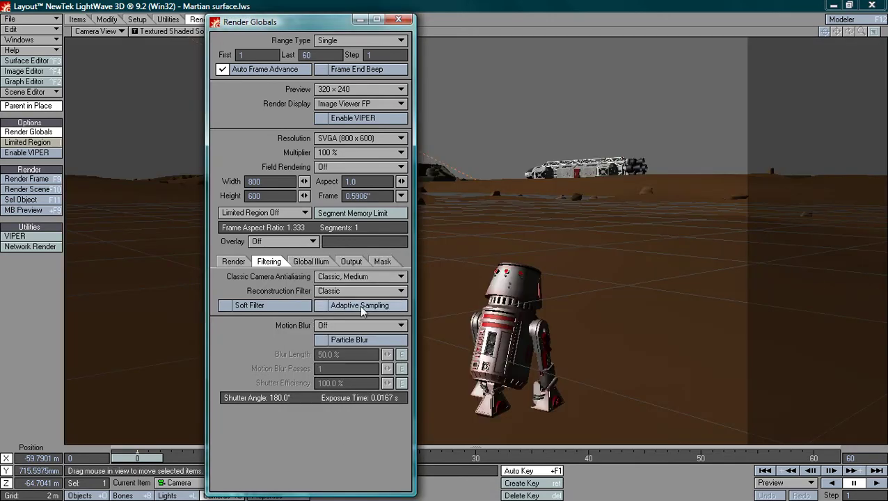
Close Render Globals and enable camera Depth of Field with a 5 m Focal Distance
{"action": "left_click", "coordinate": [398, 21]}
{"action": "left_click", "coordinate": [267, 495]}
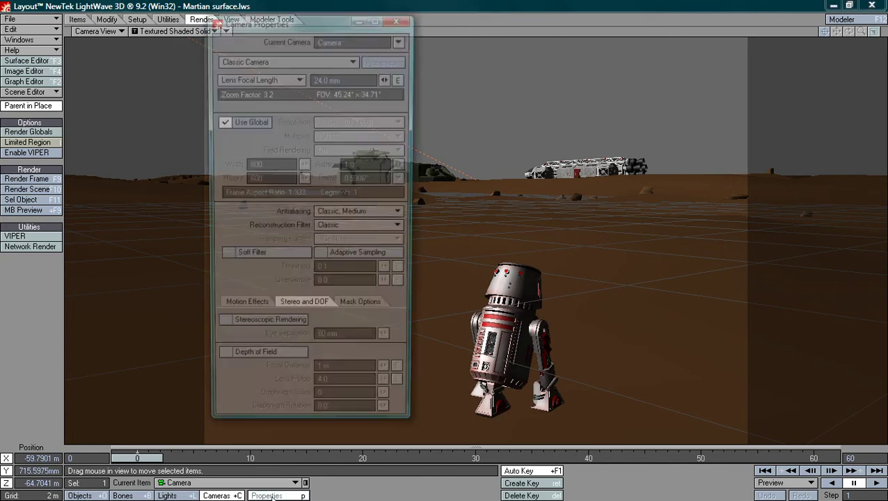
{"action": "left_click", "coordinate": [220, 363]}
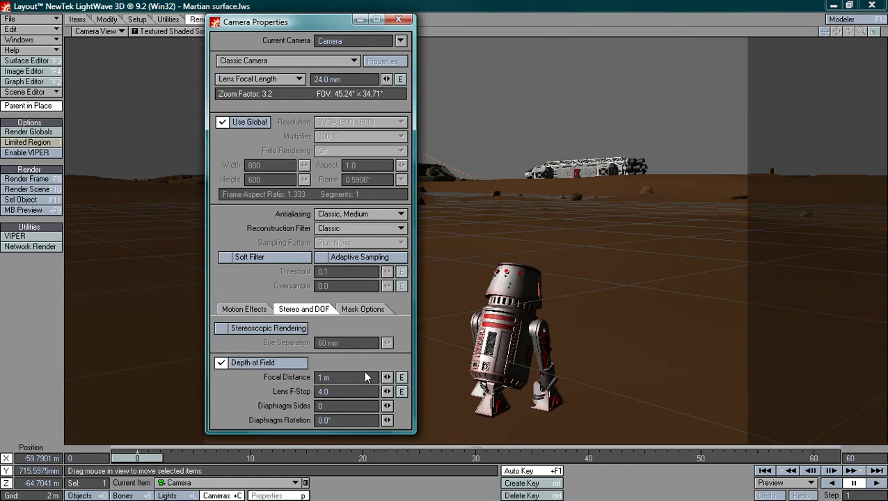
{"action": "left_click", "coordinate": [338, 377]}
{"action": "type", "text": "5"}
{"action": "key", "text": "Tab"}
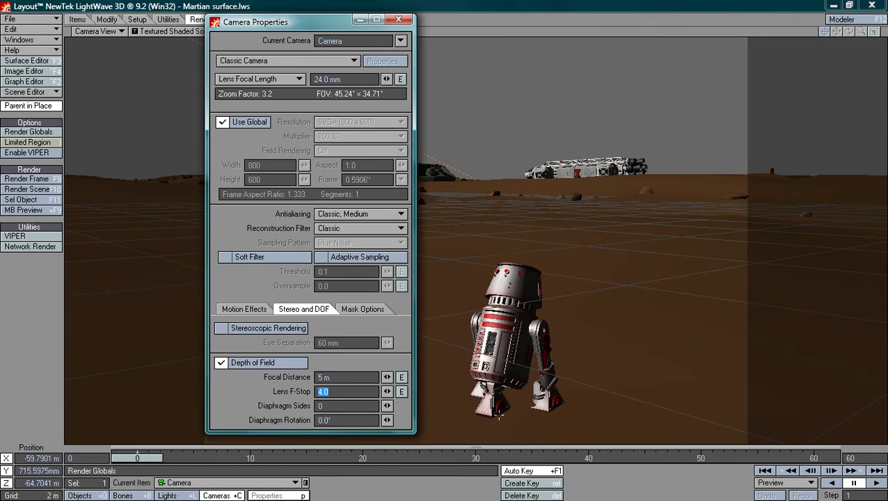
Close Camera Properties, view the scene from Top (XZ), then return to Camera View
{"action": "left_click", "coordinate": [399, 19]}
{"action": "left_click", "coordinate": [192, 32]}
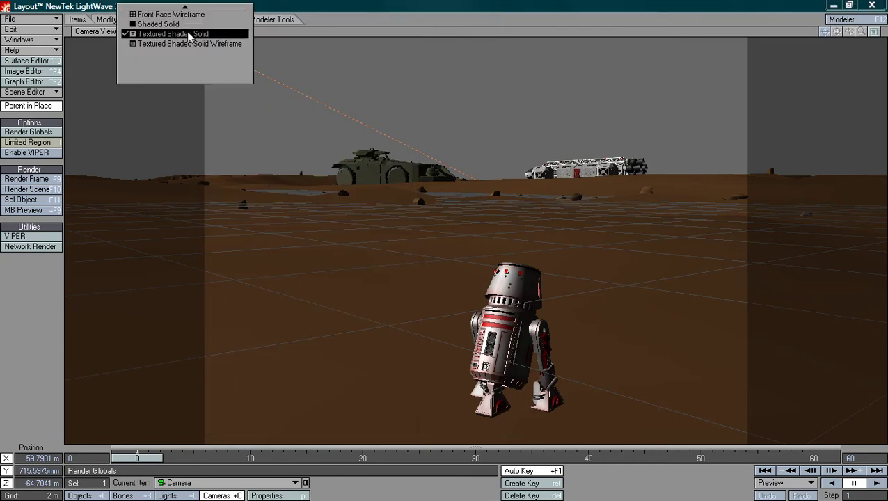
{"action": "left_click", "coordinate": [183, 33]}
{"action": "left_click", "coordinate": [99, 32]}
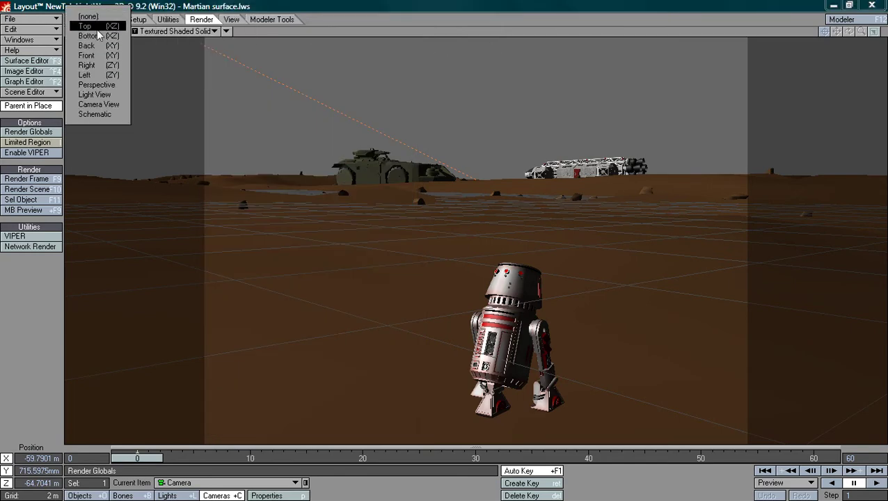
{"action": "left_click", "coordinate": [94, 26]}
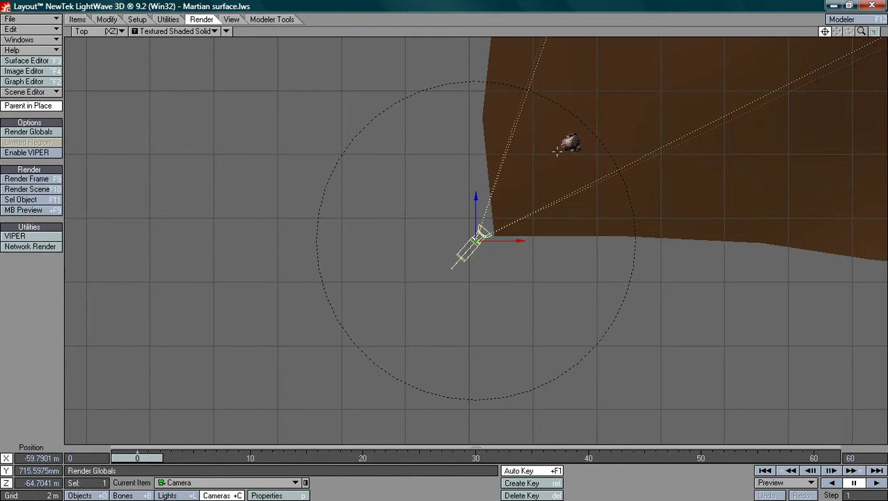
{"action": "left_click", "coordinate": [105, 32]}
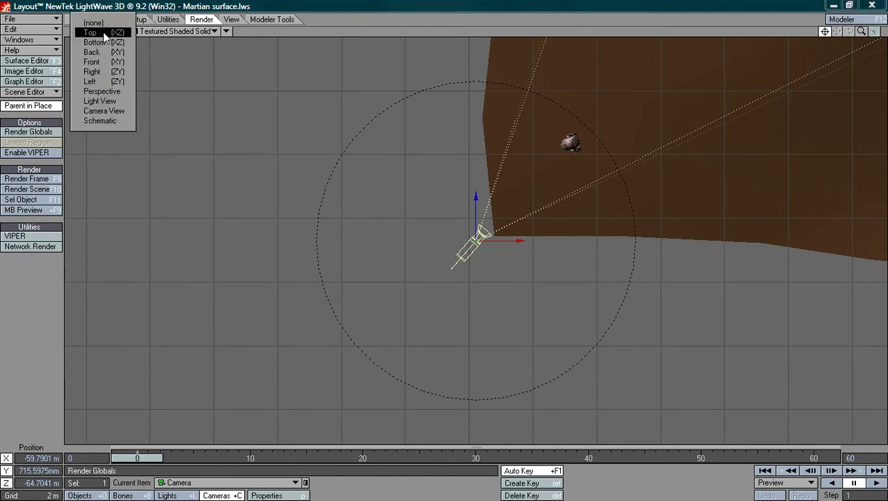
{"action": "left_click", "coordinate": [108, 111]}
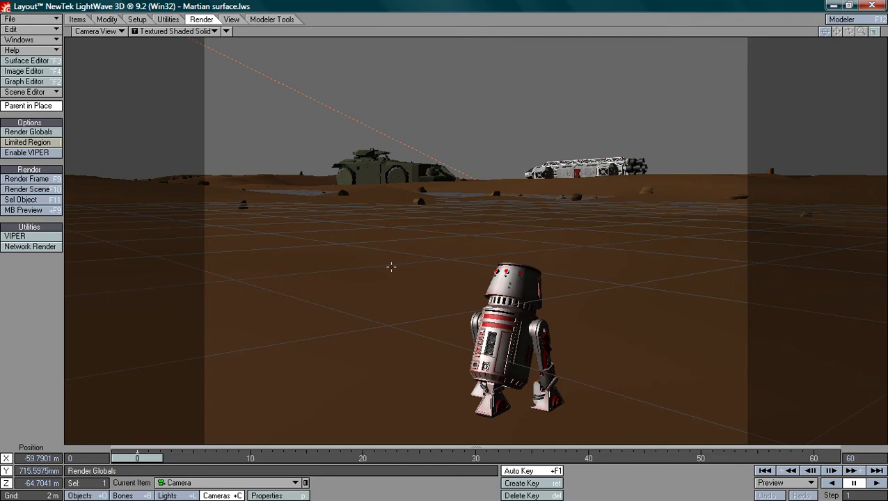
Switch to Windows Photo Gallery to view the Z-test1 render
{"action": "key", "text": "alt+Tab"}
{"action": "key", "text": "alt+Tab"}
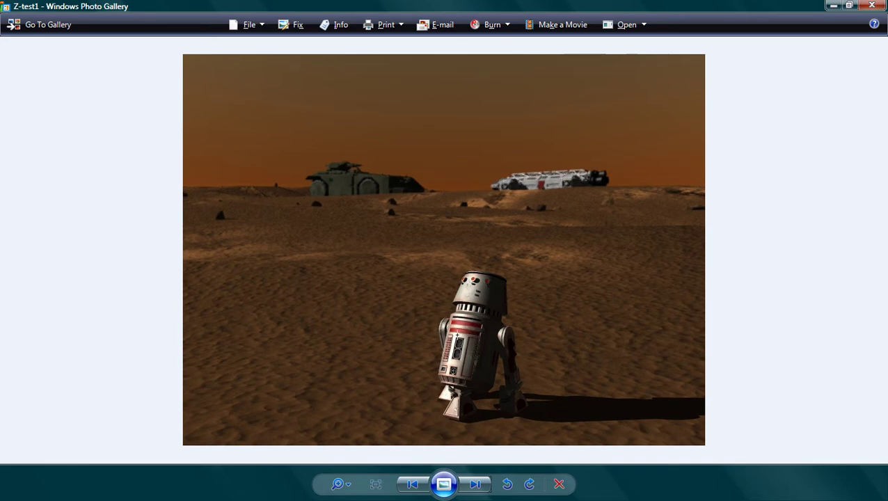
Back in Layout, change the camera Focal Distance to 45 m and Lens F-Stop to 2.0
{"action": "key", "text": "alt+Tab"}
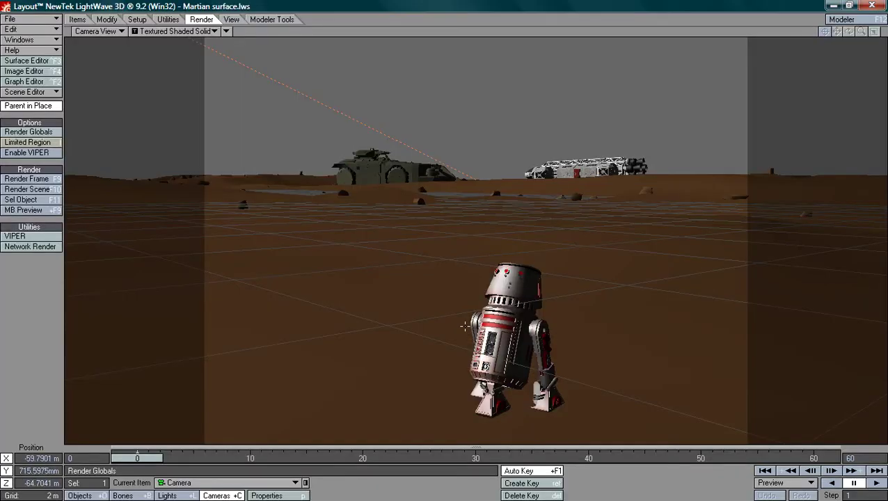
{"action": "left_click", "coordinate": [266, 496]}
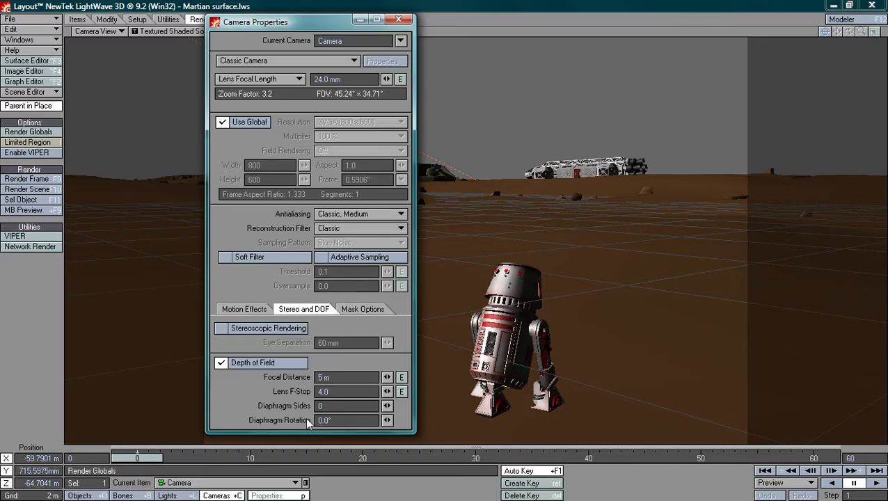
{"action": "left_click", "coordinate": [335, 377]}
{"action": "type", "text": "45"}
{"action": "key", "text": "Tab"}
{"action": "type", "text": "2"}
{"action": "key", "text": "Tab"}
{"action": "left_click", "coordinate": [398, 18]}
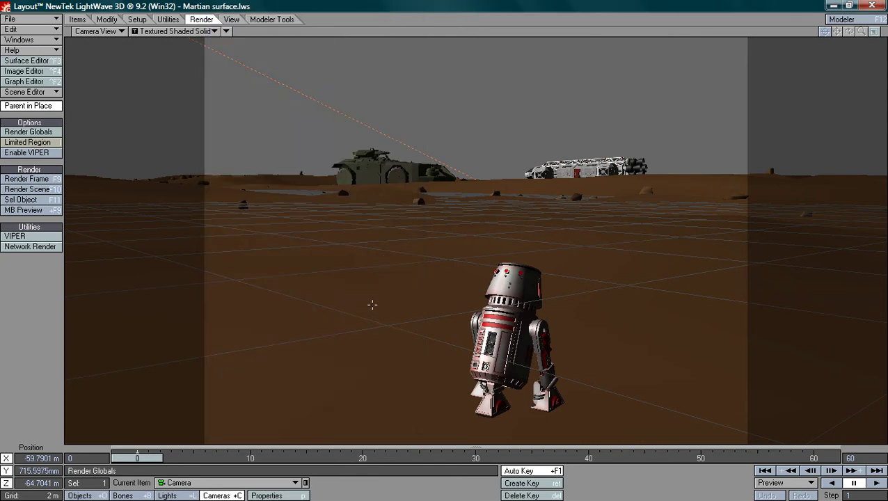
In Photo Gallery, advance from the Z-test1 render to Z-test2
{"action": "key", "text": "alt+Tab"}
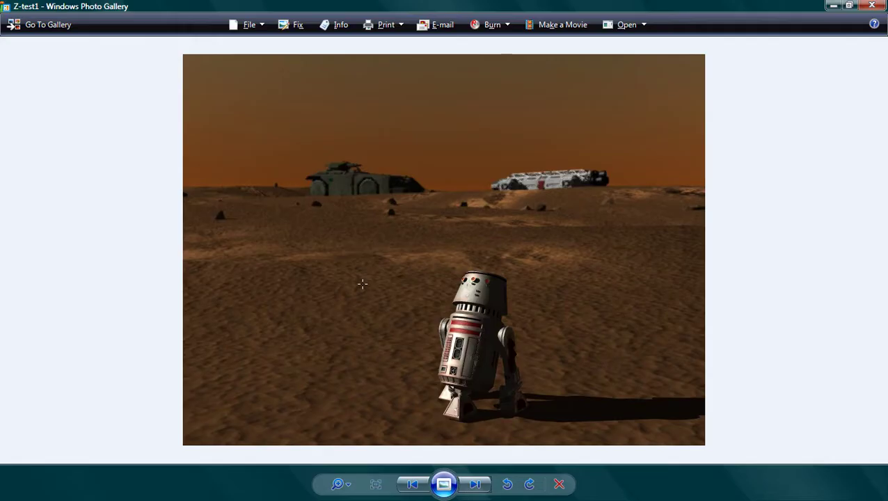
{"action": "left_click", "coordinate": [478, 482]}
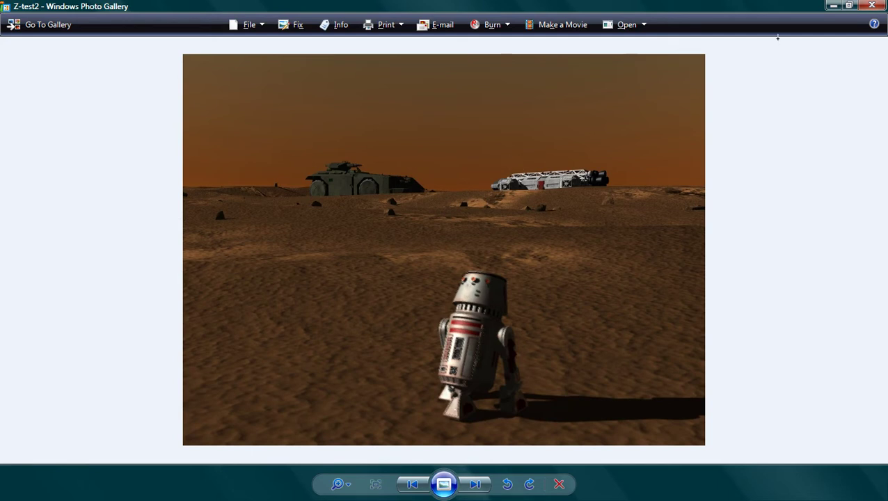
Return to Layout and reopen Camera Properties showing 45 m focus and F-Stop 2.0
{"action": "key", "text": "alt+Tab"}
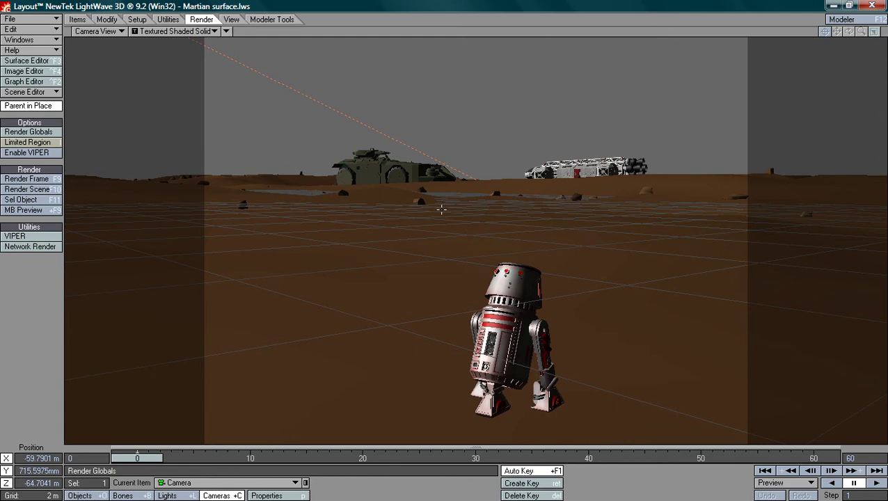
{"action": "left_click", "coordinate": [268, 496]}
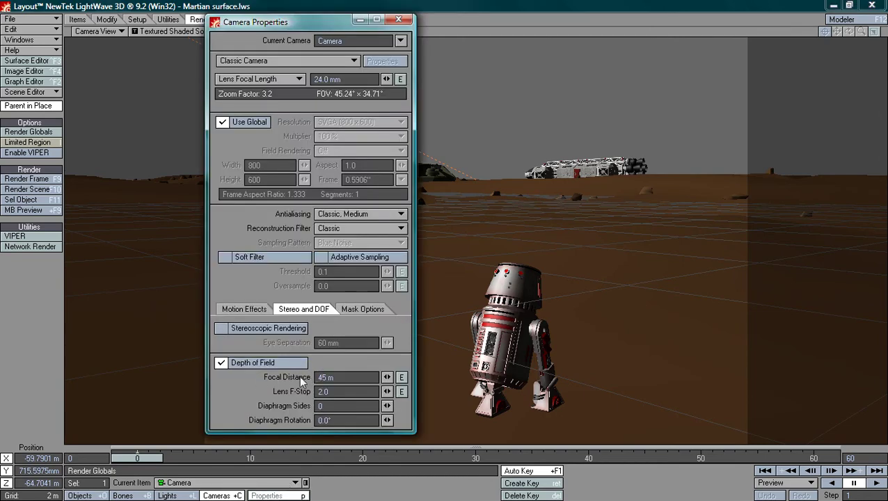
In the Focal Distance Graph Editor, add keys at frame -865 (~11 m) and frame -197 (~12 m)
{"action": "left_click", "coordinate": [401, 377]}
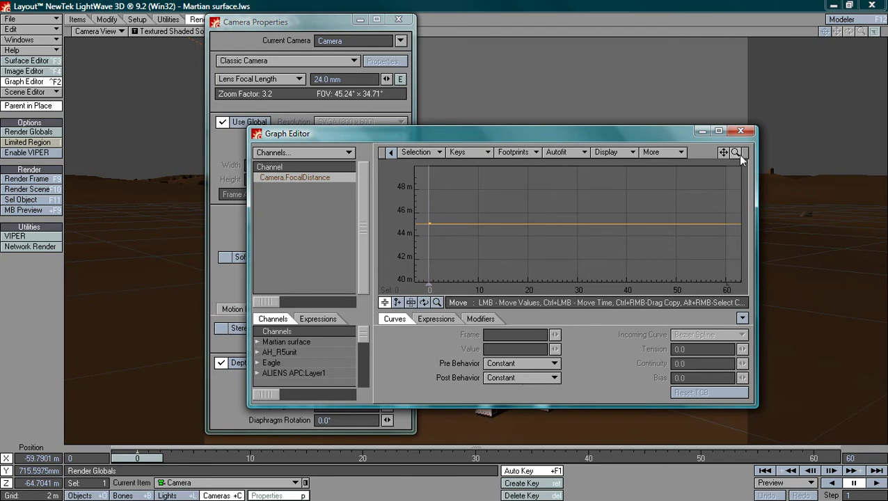
{"action": "left_click_drag", "start_coordinate": [735, 151], "coordinate": [728, 152]}
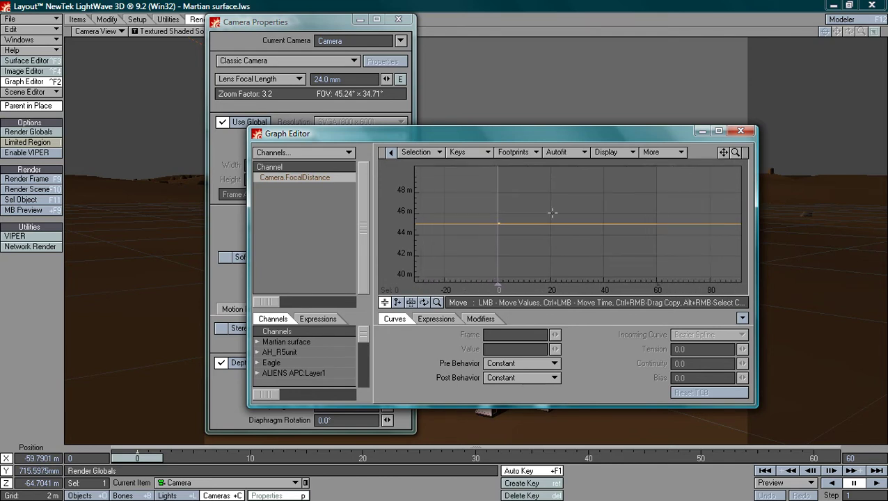
{"action": "left_click_drag", "start_coordinate": [531, 213], "coordinate": [505, 224], "text": "alt"}
{"action": "scroll", "coordinate": [505, 224], "scroll_direction": "down", "scroll_amount": 8}
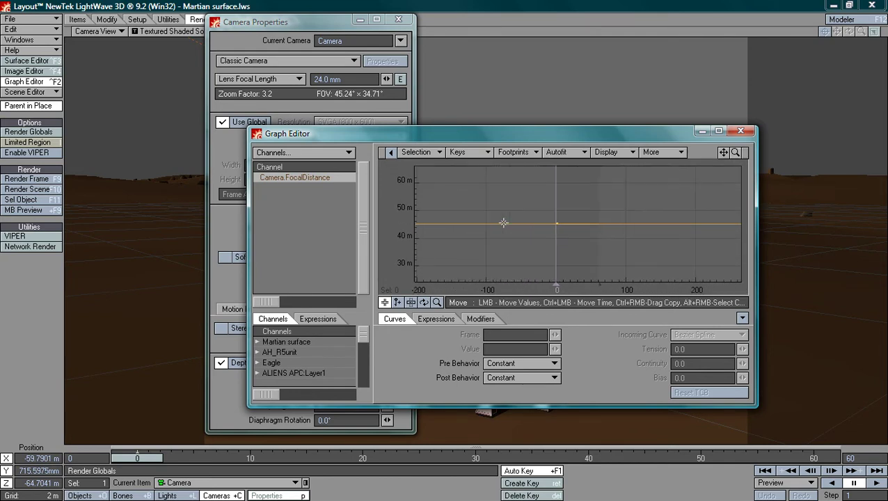
{"action": "scroll", "coordinate": [500, 224], "scroll_direction": "down", "scroll_amount": 4}
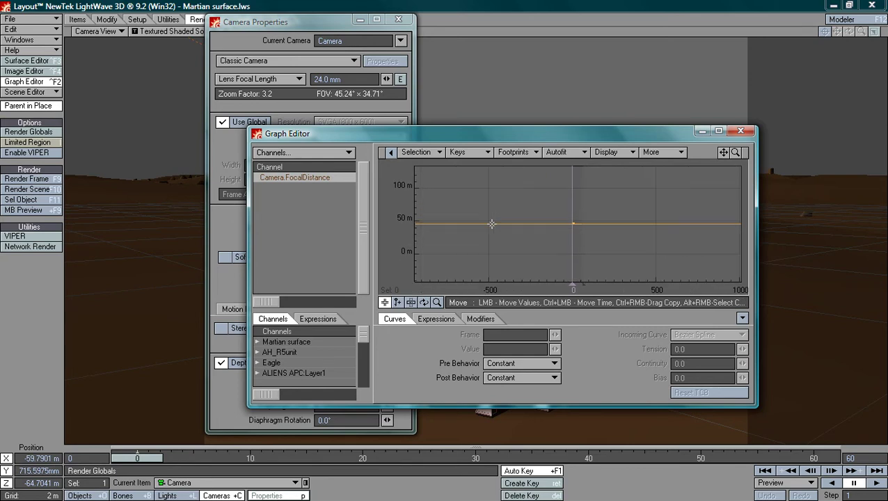
{"action": "left_click", "coordinate": [396, 302]}
{"action": "left_click", "coordinate": [429, 247]}
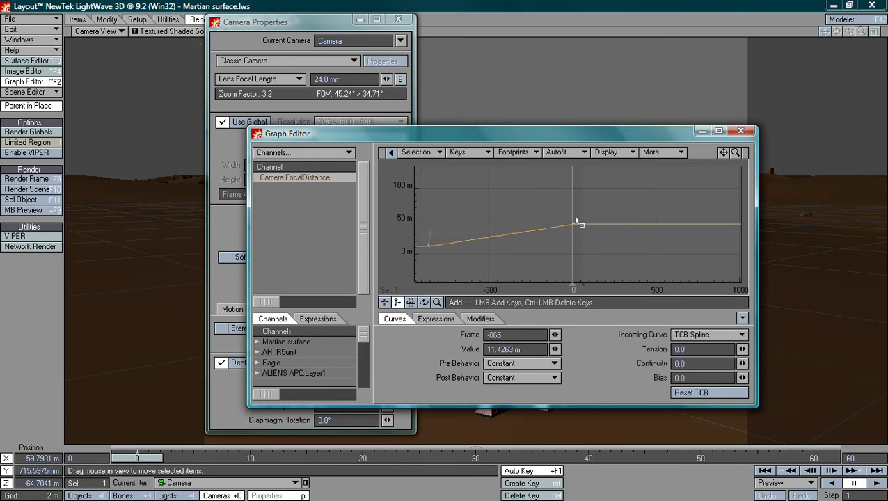
{"action": "left_click", "coordinate": [541, 244]}
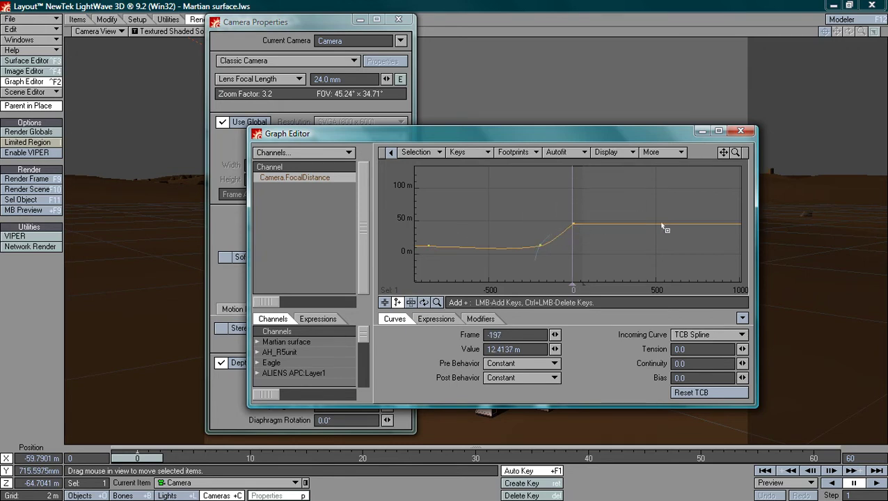
Close the Graph Editor, remove the Focal Distance envelope, and close Camera Properties
{"action": "left_click", "coordinate": [741, 132]}
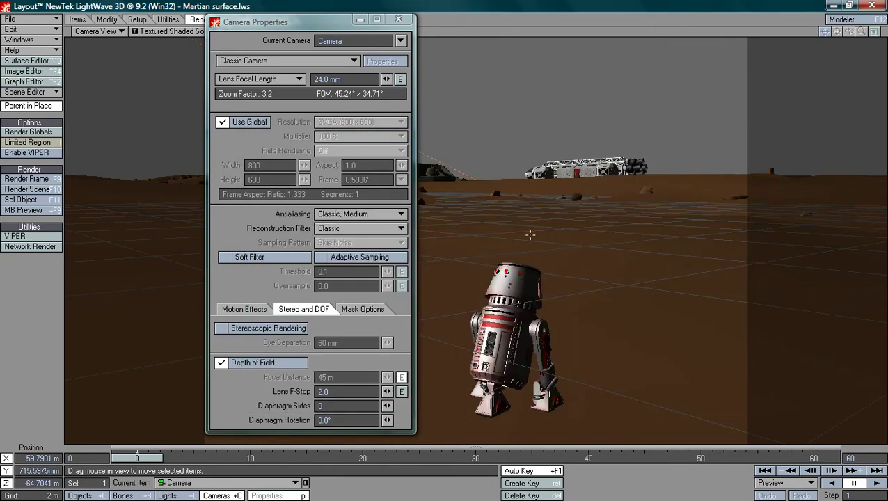
{"action": "left_click", "coordinate": [403, 377], "text": "shift"}
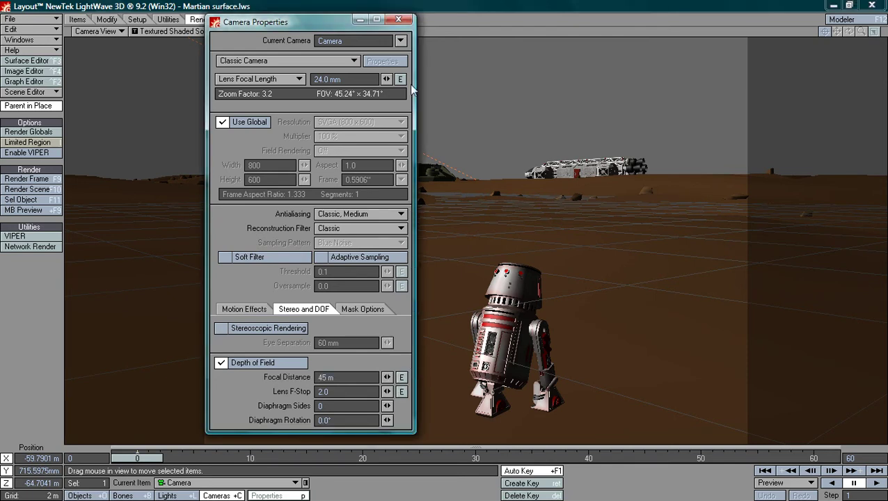
{"action": "left_click", "coordinate": [398, 20]}
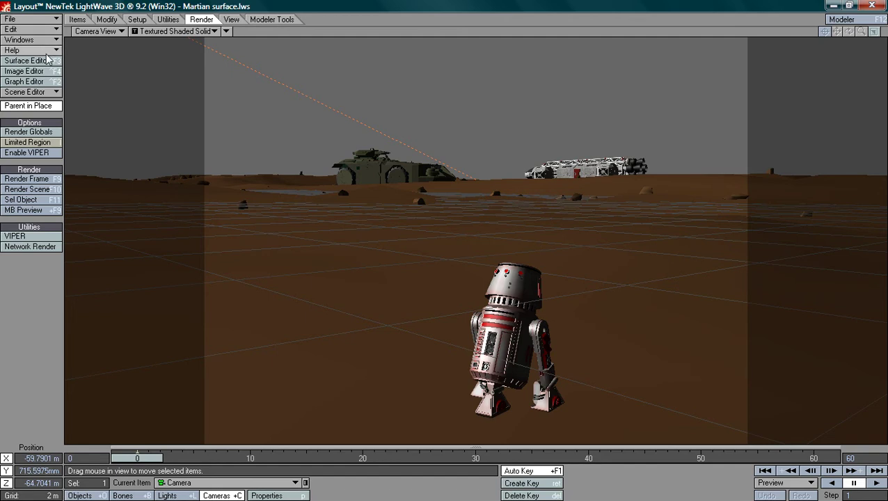
Add a null object named 'focus target' to the scene
{"action": "left_click", "coordinate": [77, 20]}
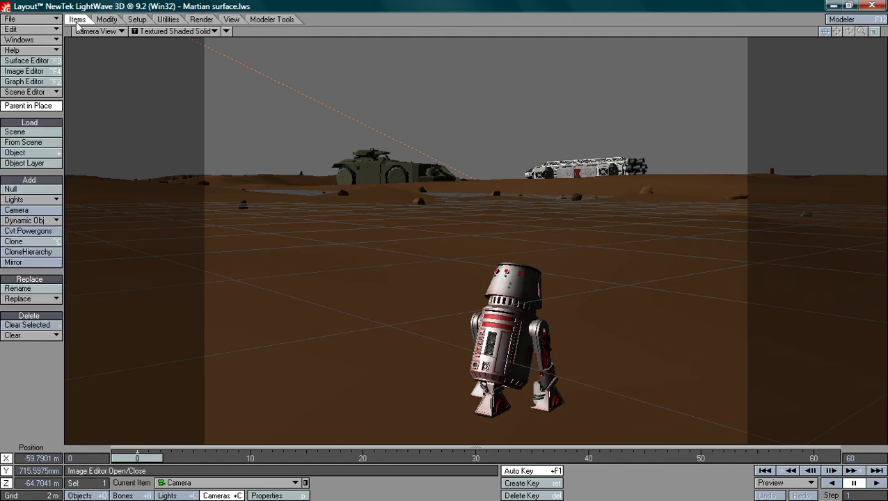
{"action": "left_click", "coordinate": [11, 189]}
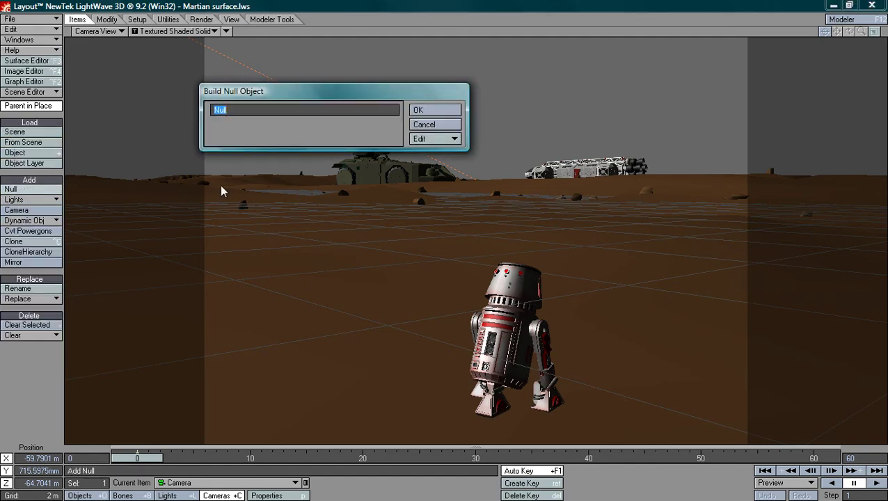
{"action": "type", "text": "focus target"}
{"action": "key", "text": "Return"}
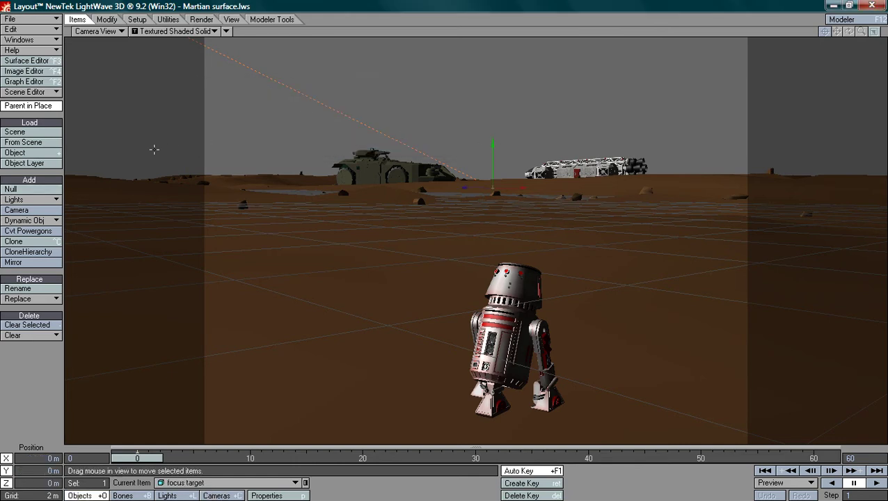
Move the null onto the ground left of the robot, about X -57.3 m, Z -61.2 m
{"action": "left_click", "coordinate": [107, 19]}
{"action": "key", "text": "t"}
{"action": "left_click_drag", "start_coordinate": [493, 186], "coordinate": [269, 146]}
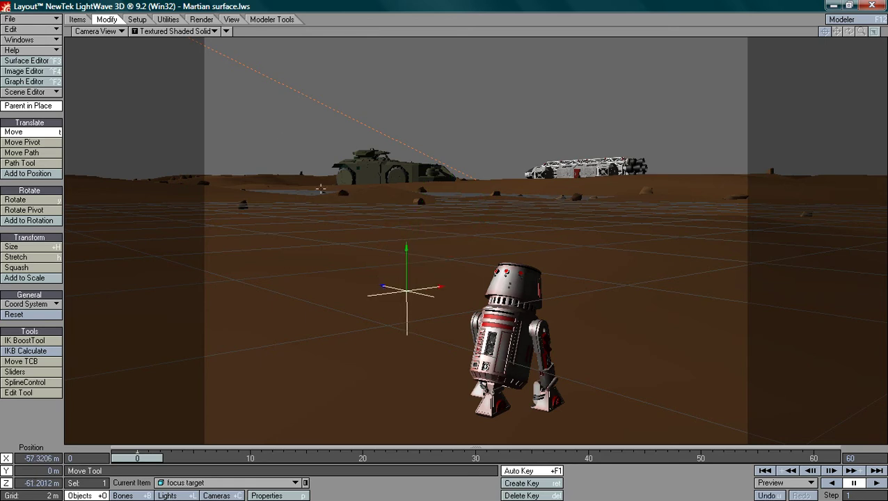
Add a Digital Confusion image filter (Blur Size 100) in Image Processing
{"action": "left_click", "coordinate": [38, 40]}
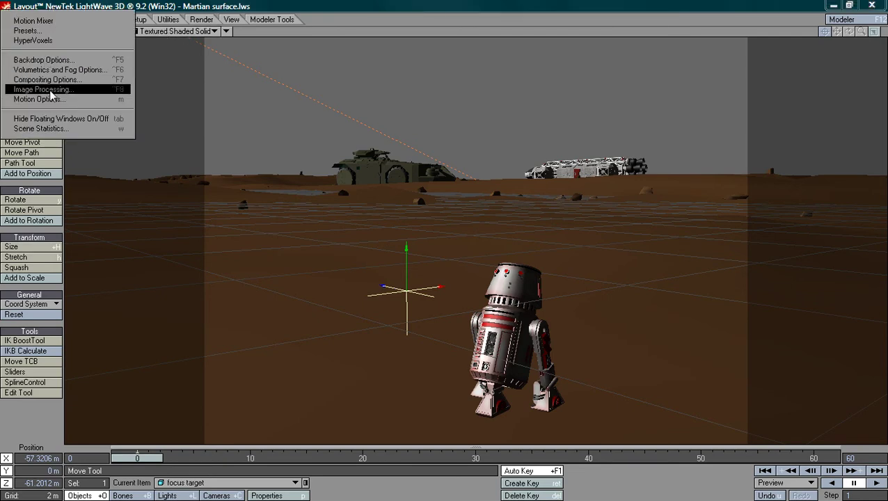
{"action": "left_click", "coordinate": [50, 90]}
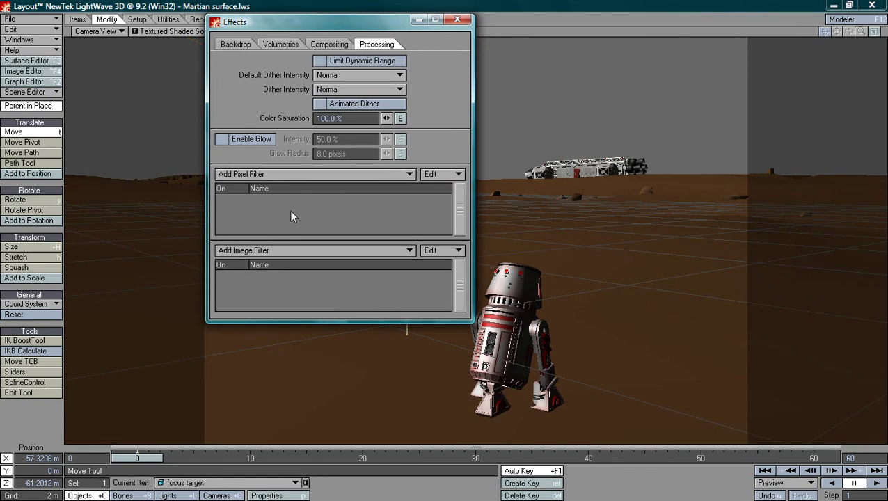
{"action": "left_click", "coordinate": [347, 251]}
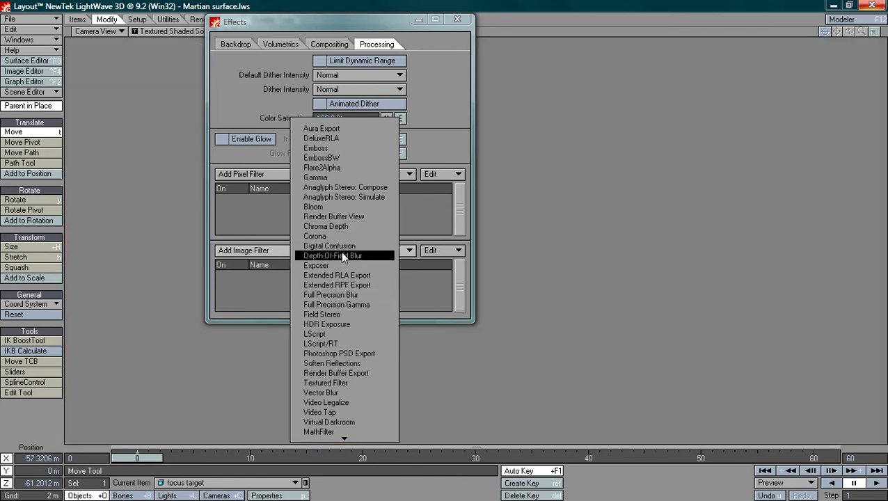
{"action": "left_click", "coordinate": [341, 247]}
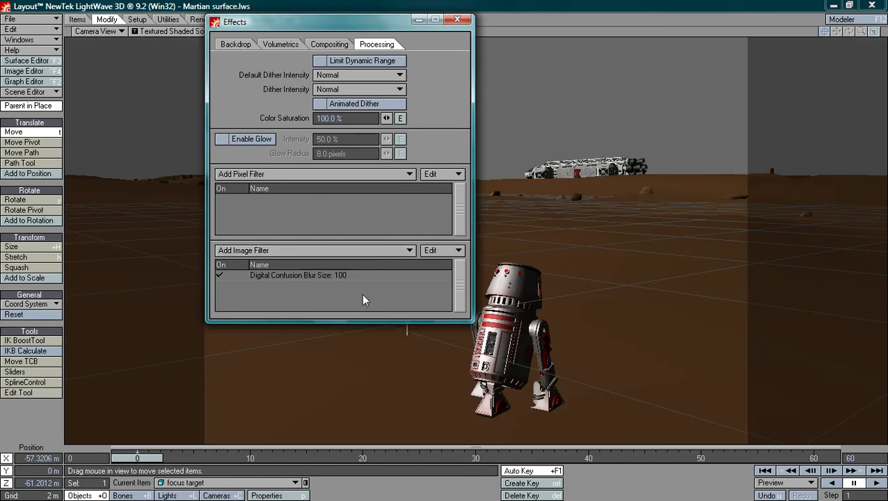
Set Digital Confusion's Autofocus to the focus target null with Lens F-Stop 2.0
{"action": "double_click", "coordinate": [291, 274]}
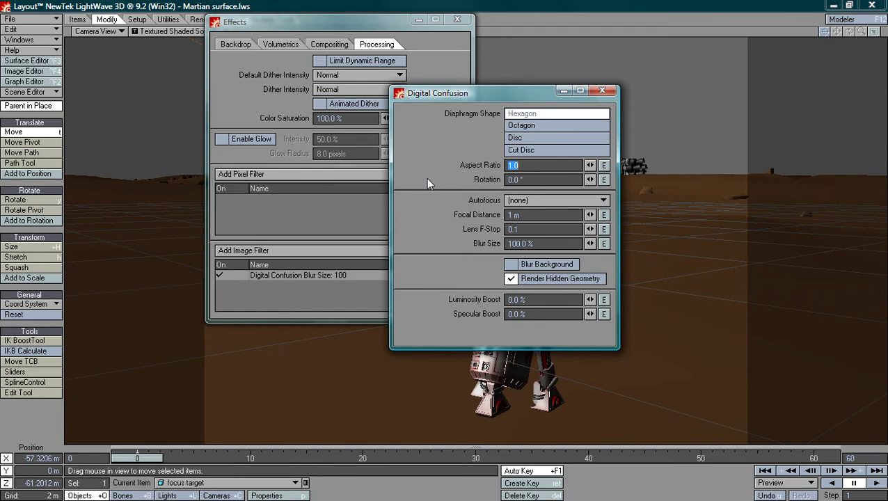
{"action": "left_click", "coordinate": [573, 201]}
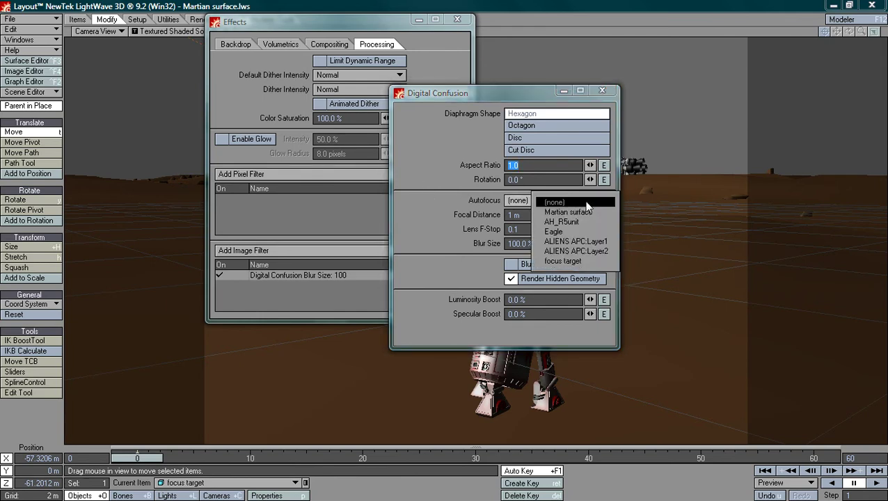
{"action": "left_click", "coordinate": [561, 260]}
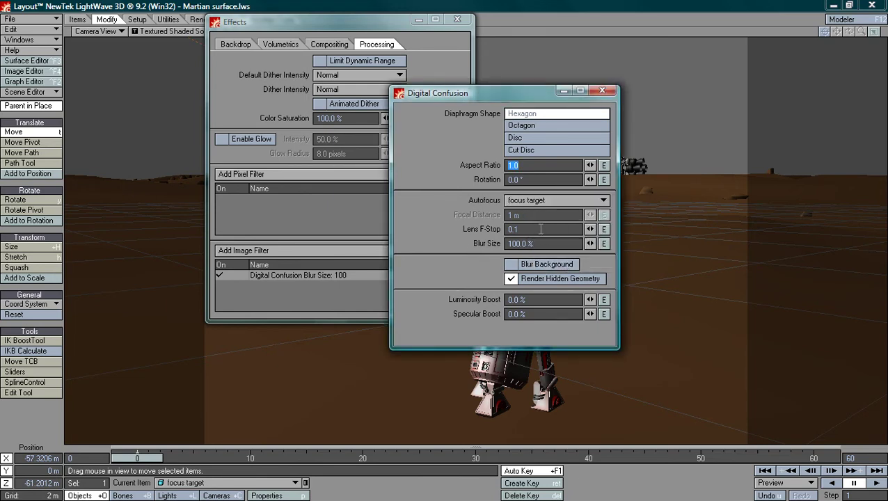
{"action": "left_click", "coordinate": [540, 228]}
{"action": "type", "text": "2.0"}
{"action": "key", "text": "Tab"}
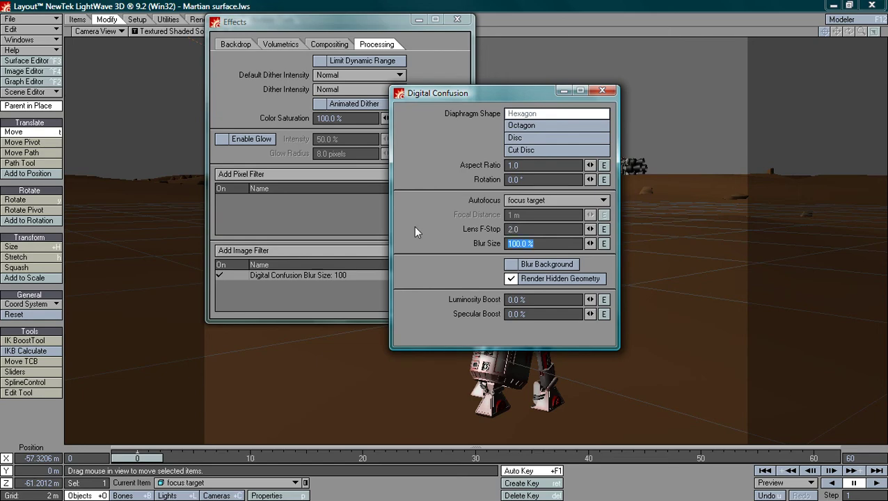
{"action": "left_click", "coordinate": [600, 90]}
{"action": "left_click", "coordinate": [458, 20]}
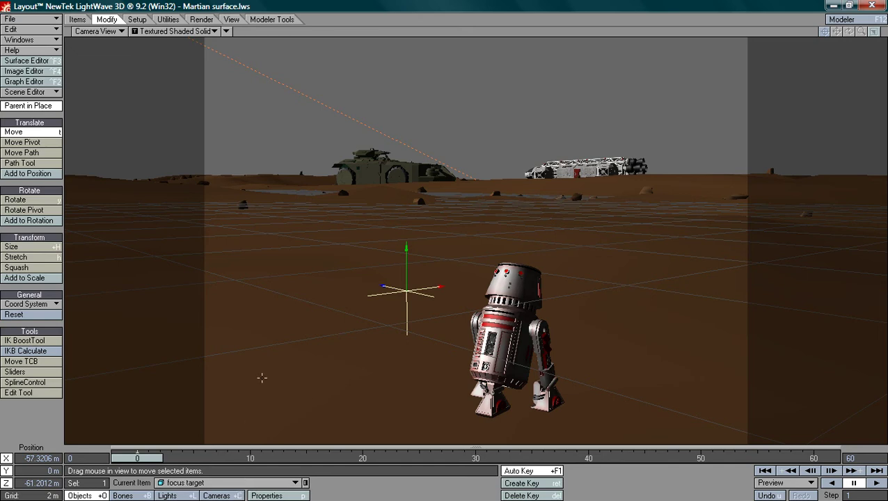
Shift the focus target onto the robot and set Classic Camera Antialiasing to PLD 3-Pass
{"action": "left_click_drag", "start_coordinate": [193, 201], "coordinate": [214, 202]}
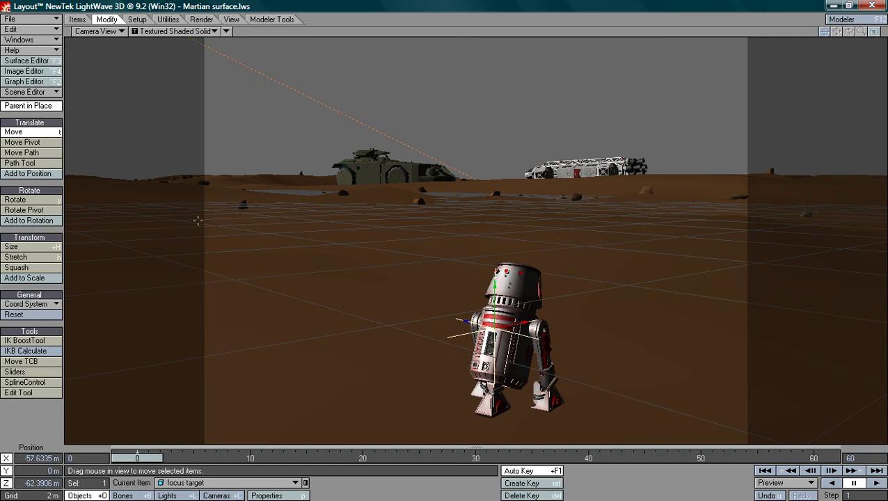
{"action": "left_click", "coordinate": [201, 20]}
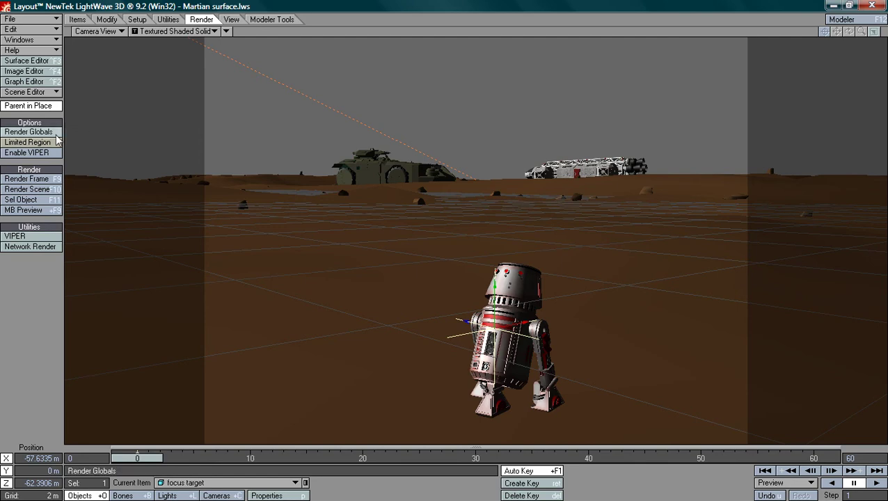
{"action": "left_click", "coordinate": [38, 133]}
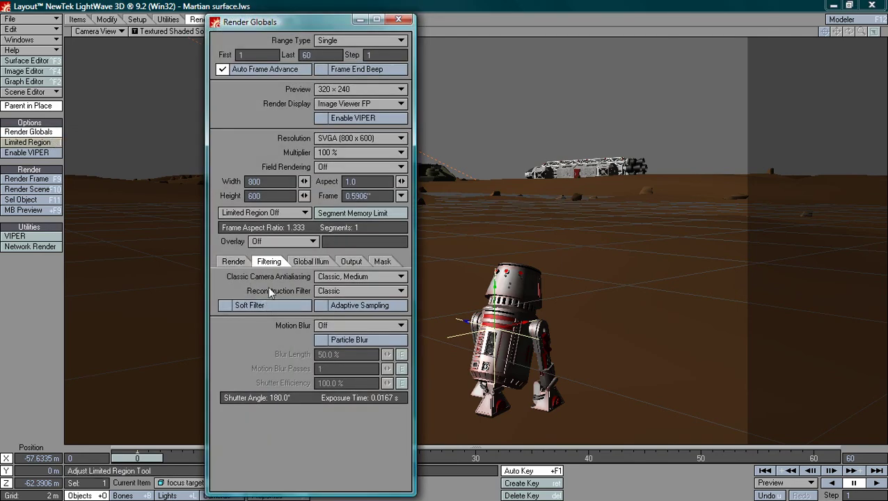
{"action": "left_click", "coordinate": [352, 279]}
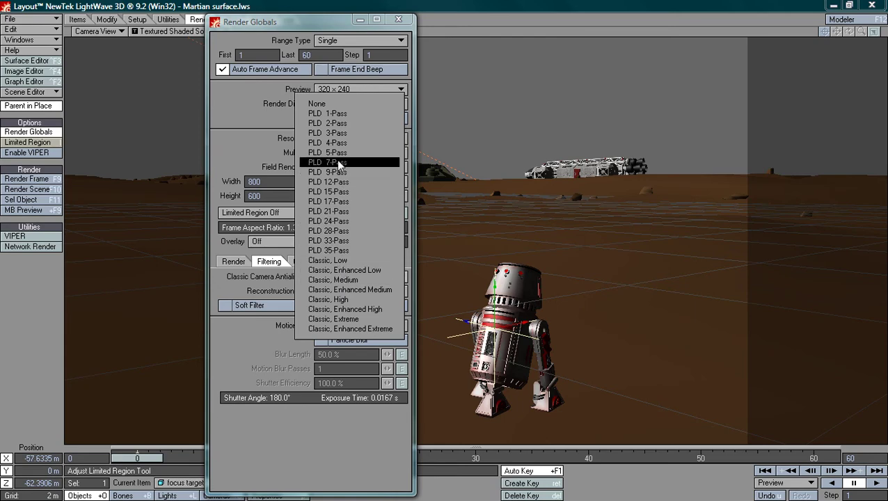
{"action": "left_click", "coordinate": [343, 132]}
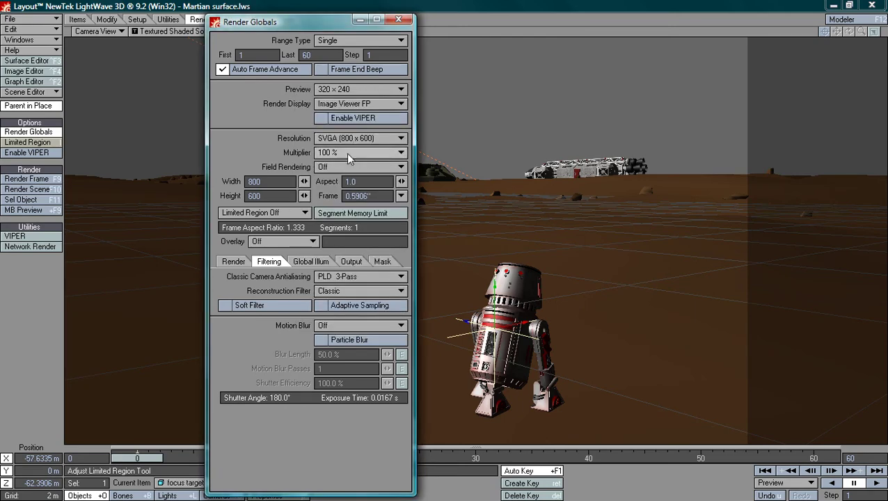
{"action": "left_click", "coordinate": [398, 21]}
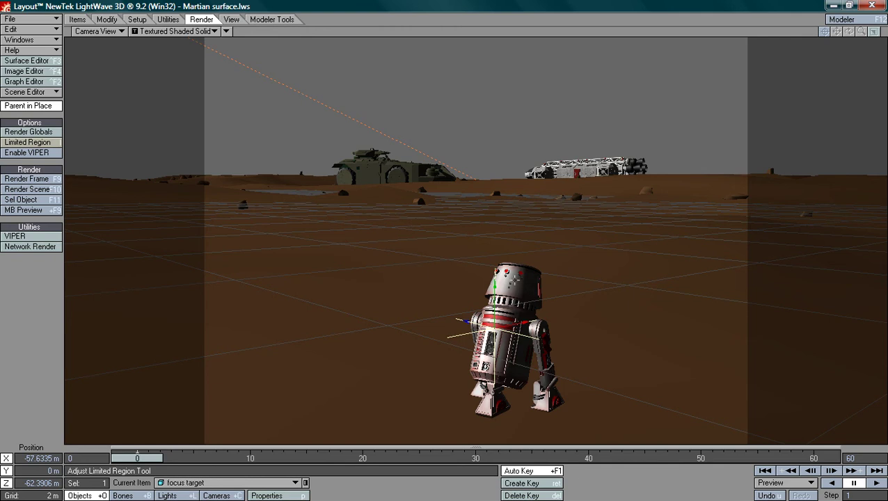
In Windows Photo Gallery, view the test renders Z-test3 and then Z-test4
{"action": "key", "text": "alt+Tab"}
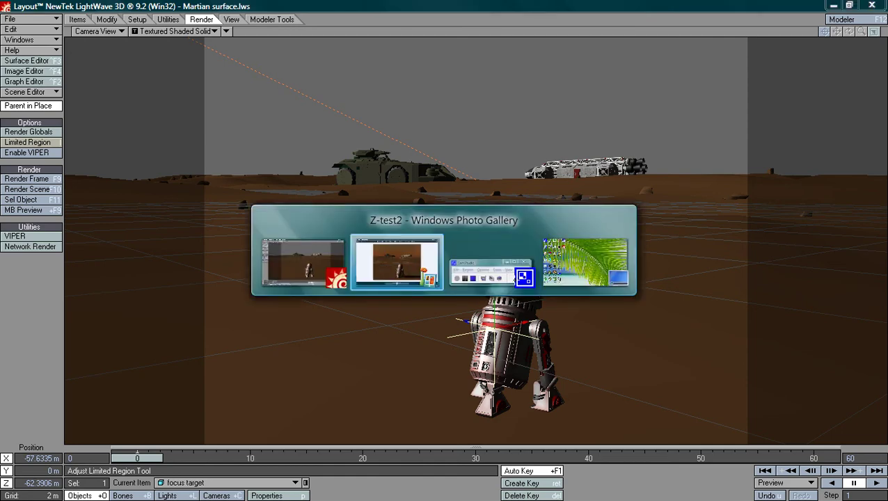
{"action": "left_click", "coordinate": [474, 480]}
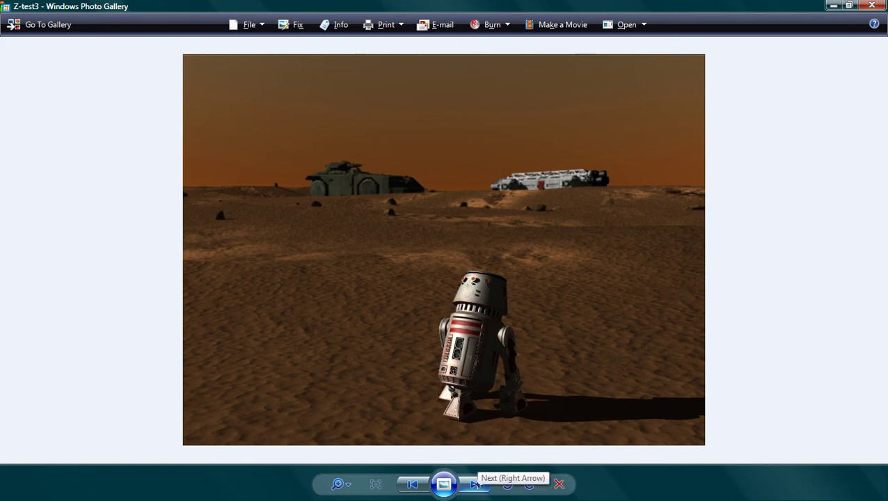
{"action": "left_click", "coordinate": [475, 483]}
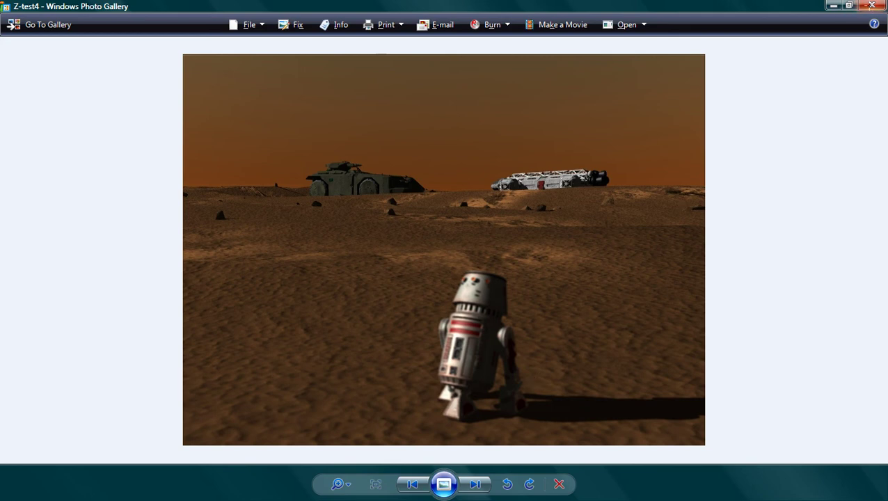
Move the focus target null back to the crashed Eagle ship, about X 34.7 m, Z 12.7 m
{"action": "left_click", "coordinate": [872, 5]}
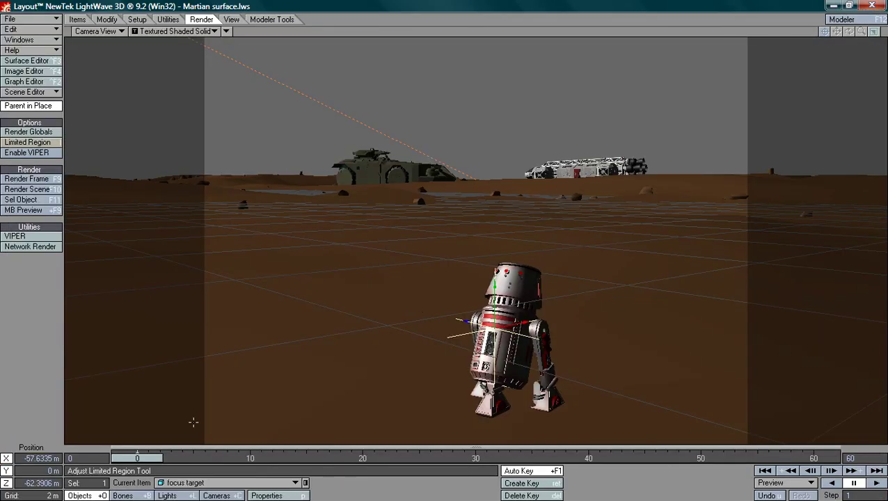
{"action": "left_click_drag", "start_coordinate": [216, 384], "coordinate": [226, 369]}
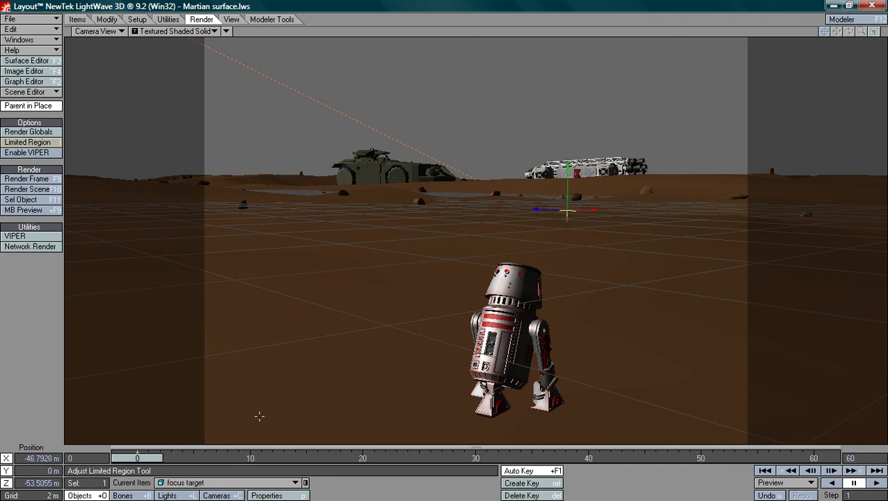
{"action": "left_click_drag", "start_coordinate": [307, 393], "coordinate": [261, 379]}
{"action": "left_click", "coordinate": [98, 31]}
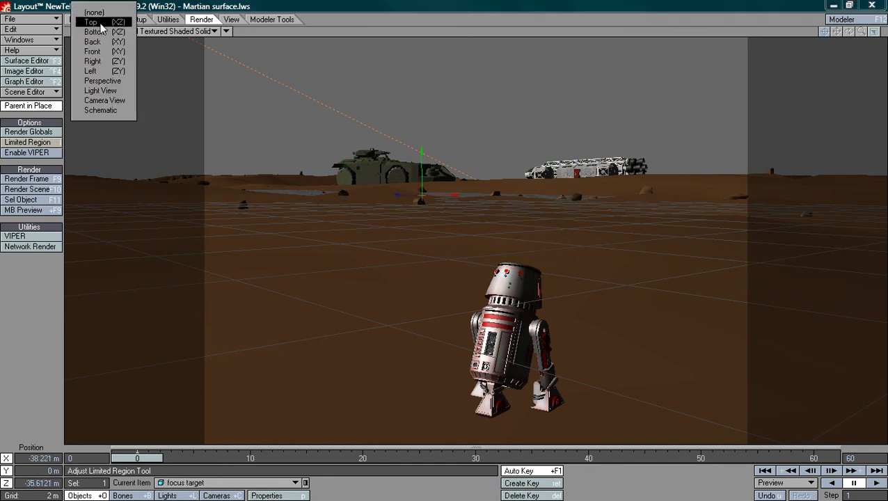
{"action": "left_click", "coordinate": [94, 11]}
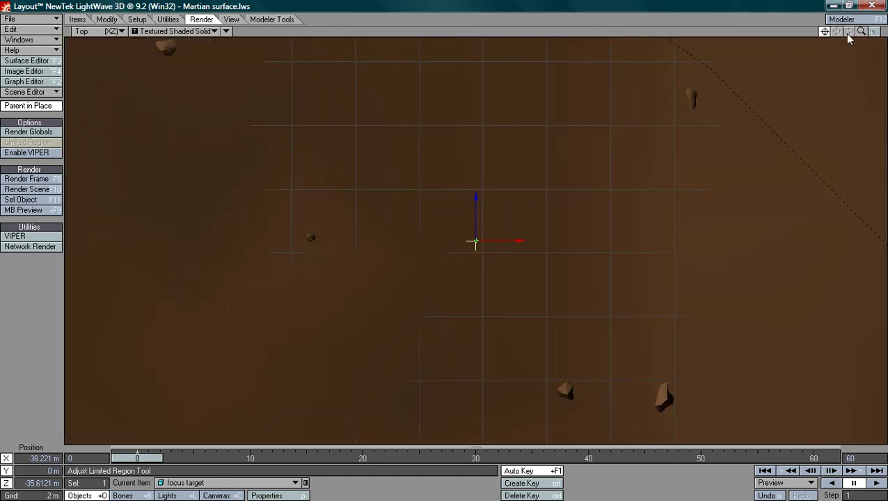
{"action": "left_click_drag", "start_coordinate": [861, 32], "coordinate": [843, 43]}
{"action": "left_click_drag", "start_coordinate": [541, 253], "coordinate": [518, 294]}
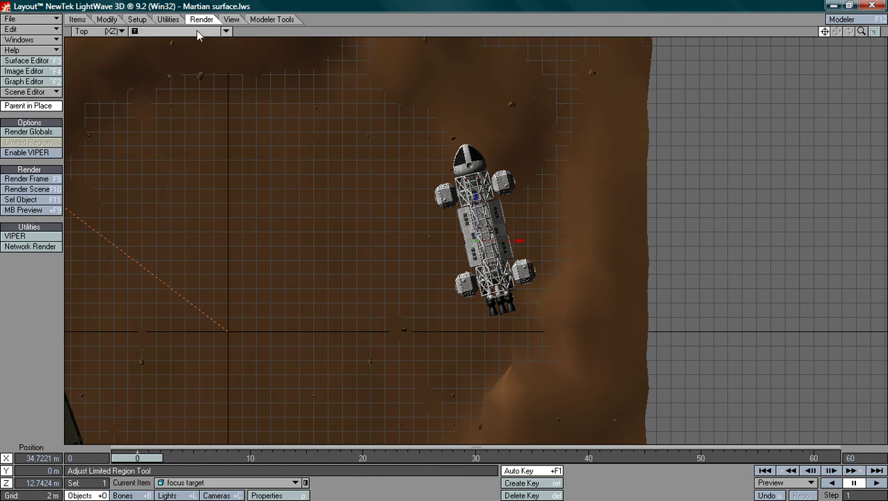
{"action": "left_click", "coordinate": [102, 30]}
{"action": "left_click", "coordinate": [102, 112]}
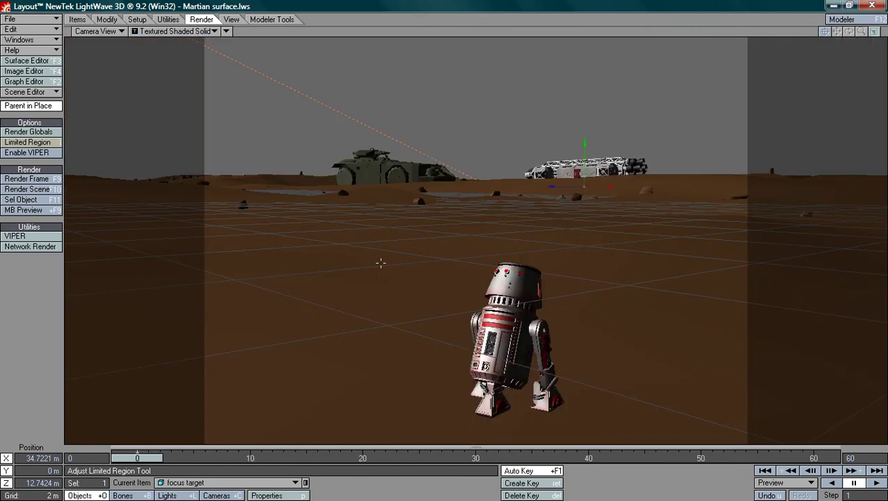